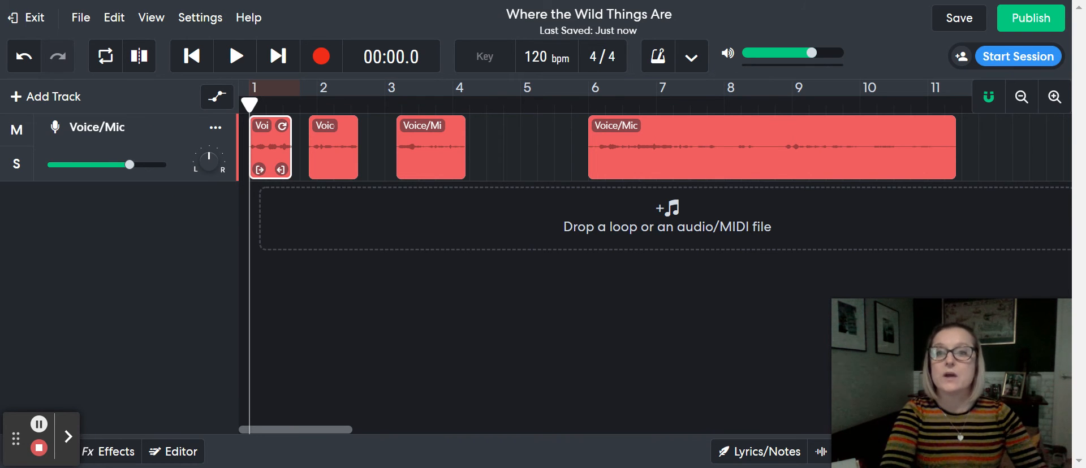
# Open the effects of the Voice/Mic track, apply the Slow Phase preset and play a short section to audition it
pyautogui.click(119, 456)
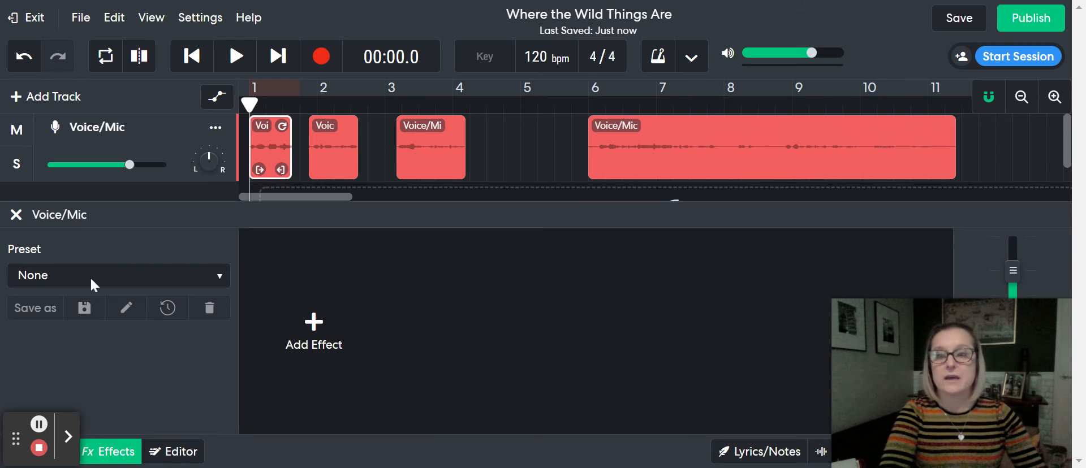
pyautogui.click(34, 281)
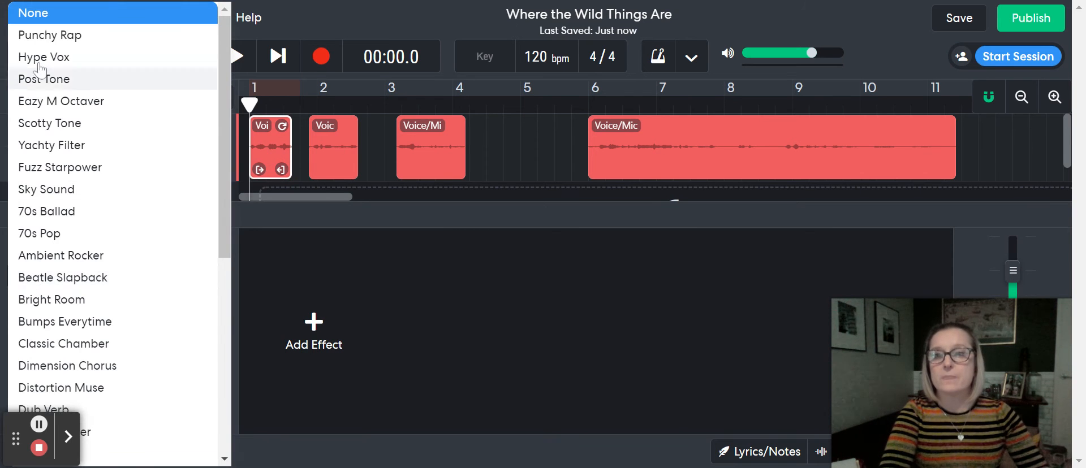
pyautogui.scroll(-2, 81, 226)
pyautogui.scroll(-5, 81, 227)
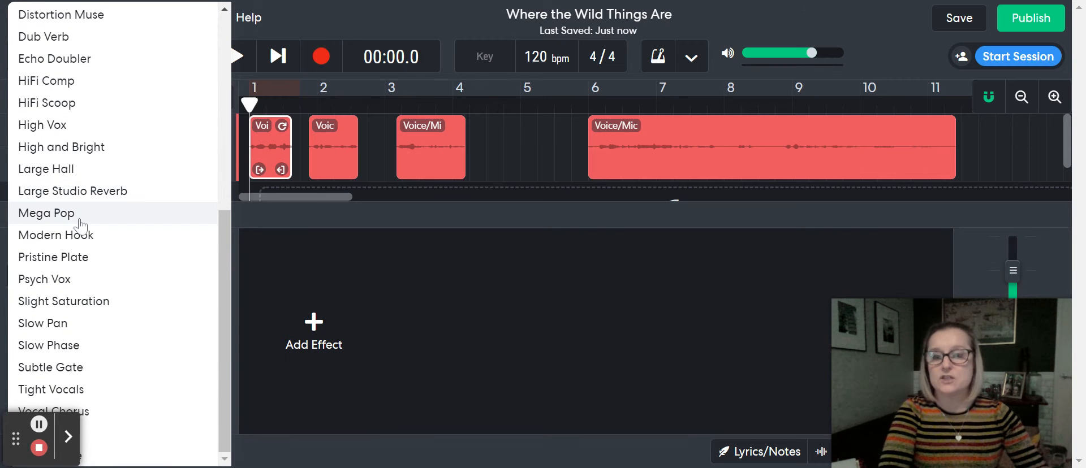
pyautogui.click(51, 345)
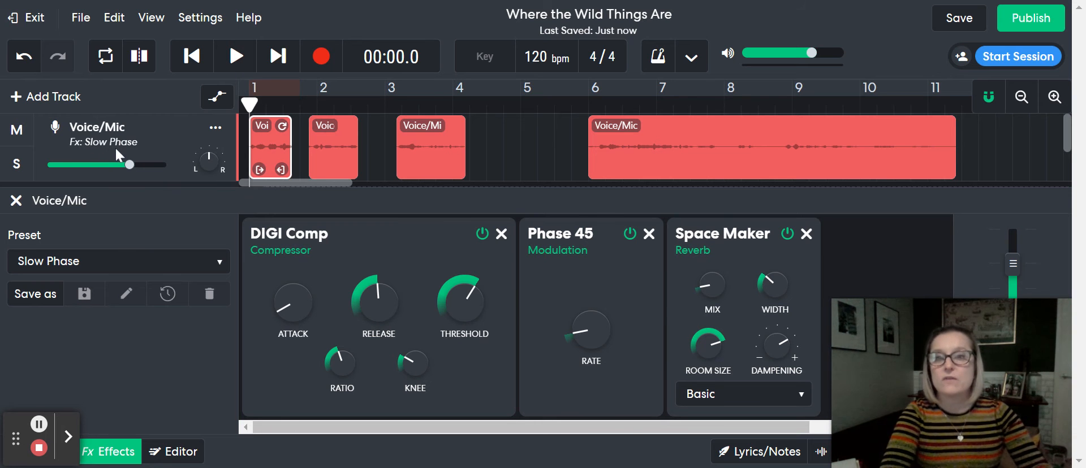
pyautogui.click(235, 57)
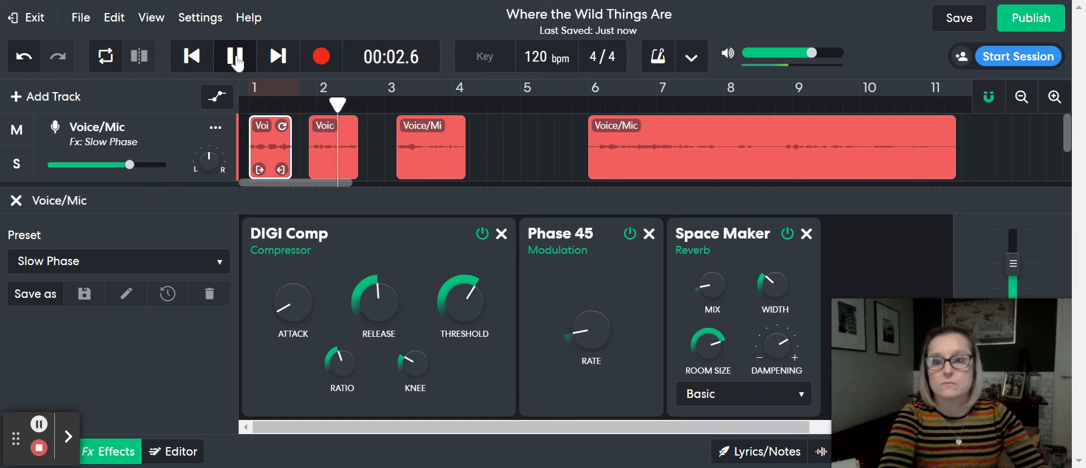
pyautogui.click(235, 57)
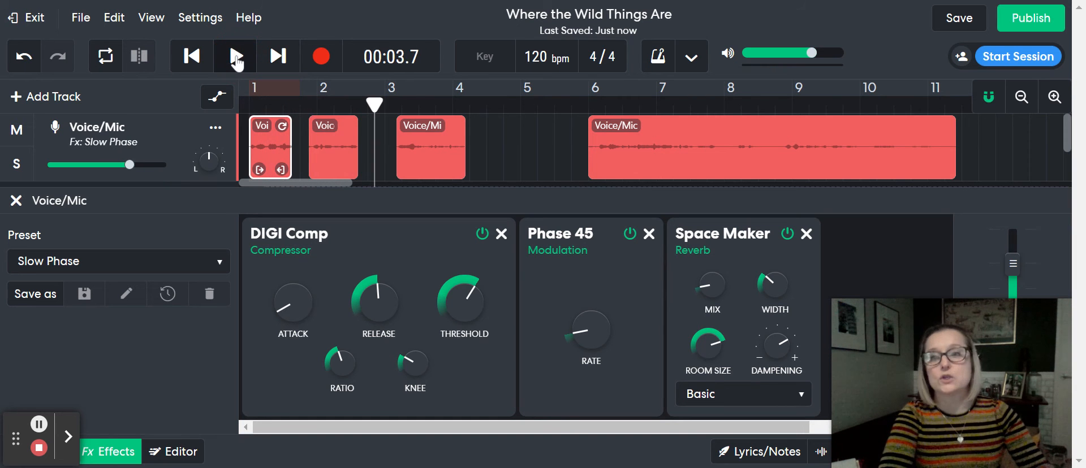
# Switch the Voice/Mic track's effect preset to 70s Pop and play the next section of the recording
pyautogui.click(22, 261)
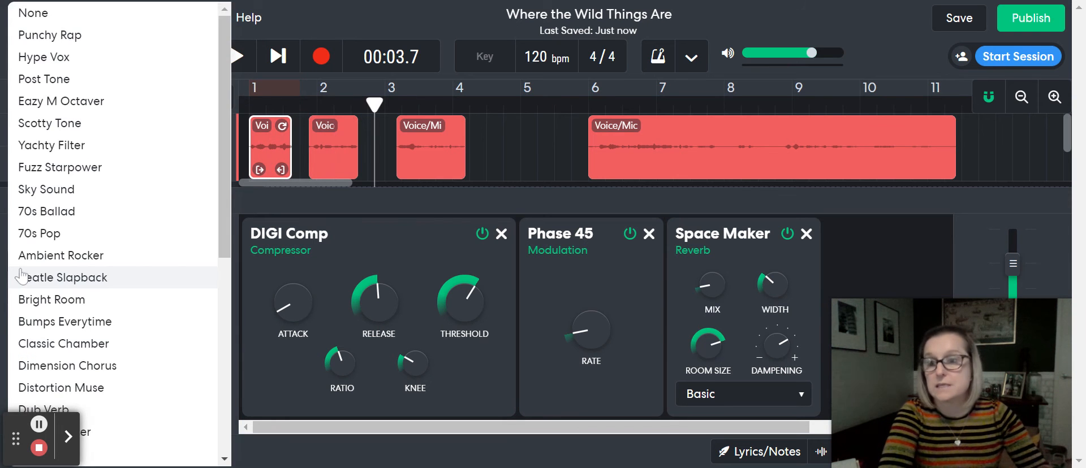
pyautogui.click(51, 234)
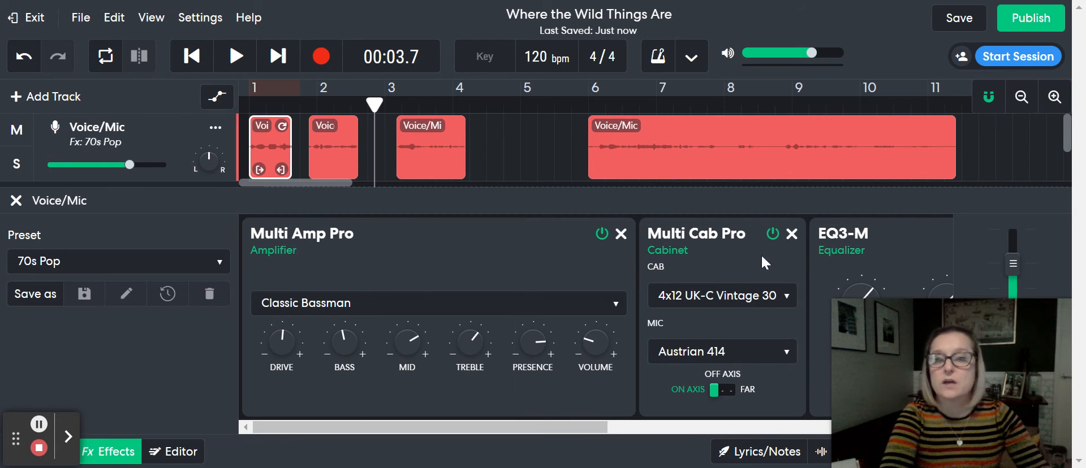
pyautogui.click(236, 57)
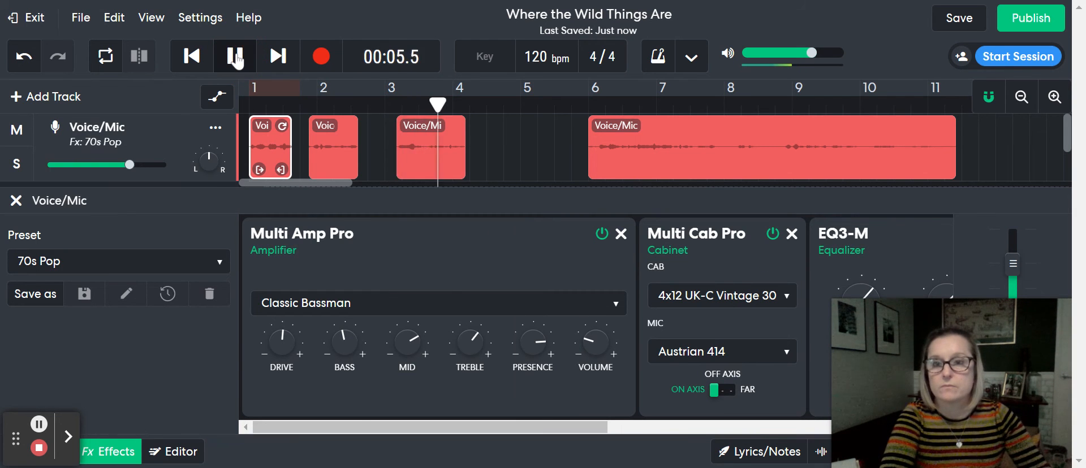
pyautogui.click(235, 57)
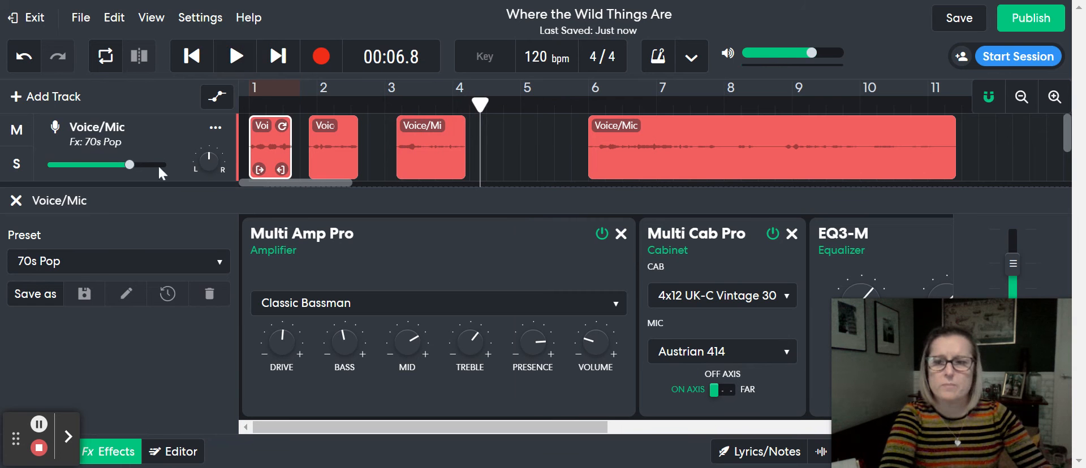
# Switch the Voice/Mic preset to Dimension Chorus and audition the third clip from about 00:04.5
pyautogui.click(32, 270)
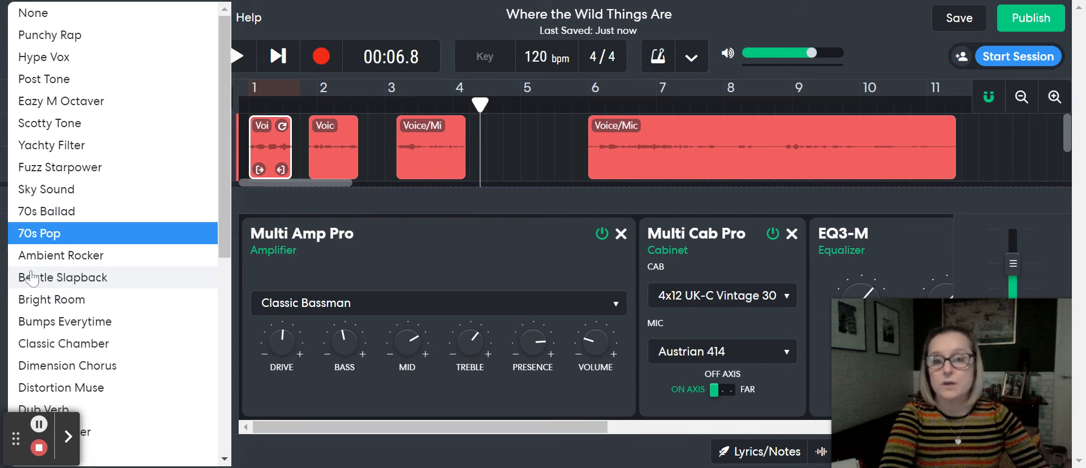
pyautogui.click(49, 366)
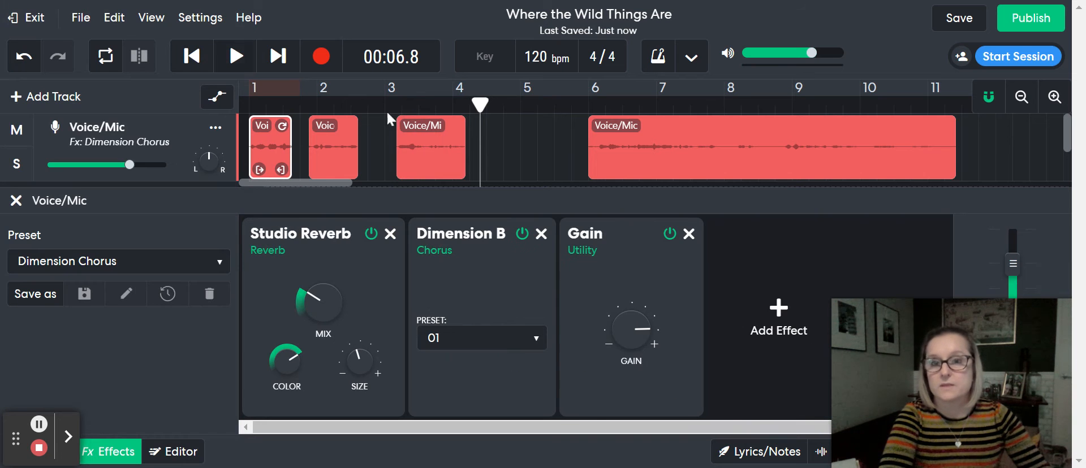
pyautogui.moveTo(480, 105); pyautogui.dragTo(401, 104)
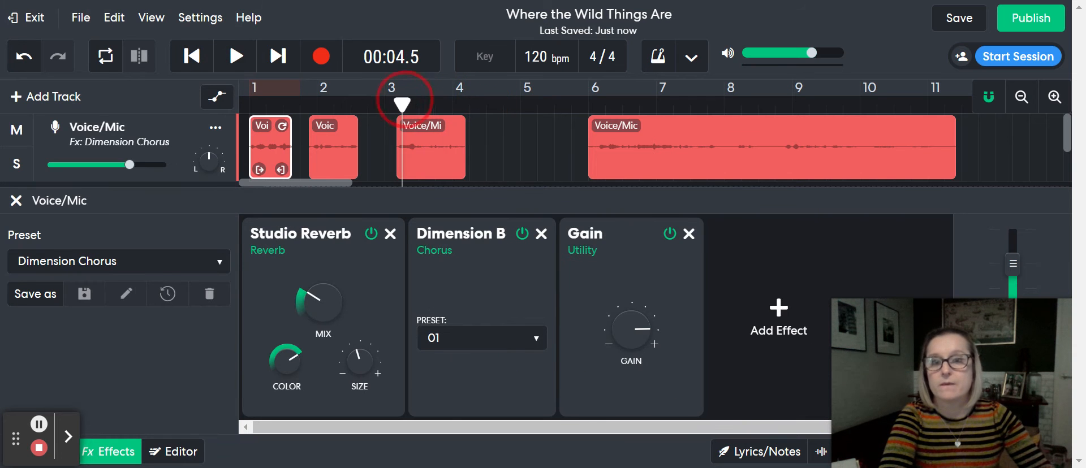
pyautogui.click(236, 59)
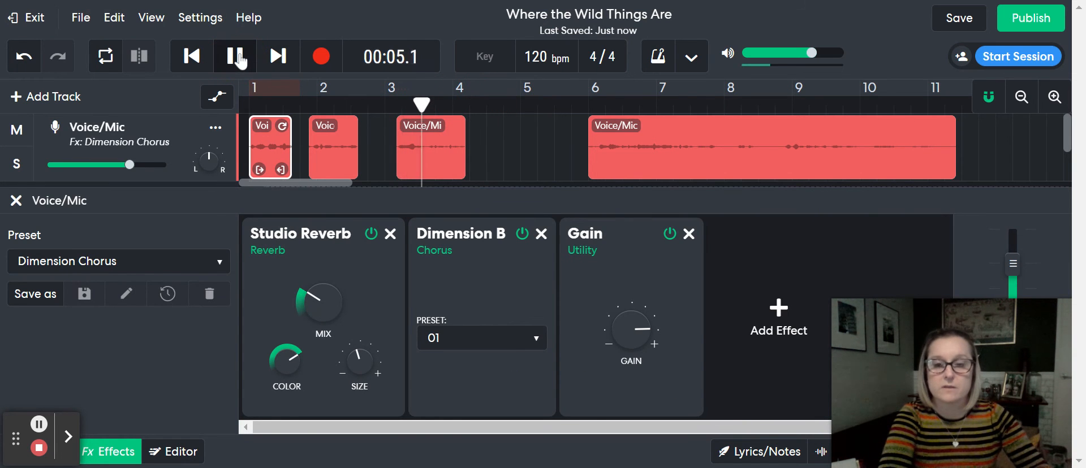
pyautogui.click(237, 57)
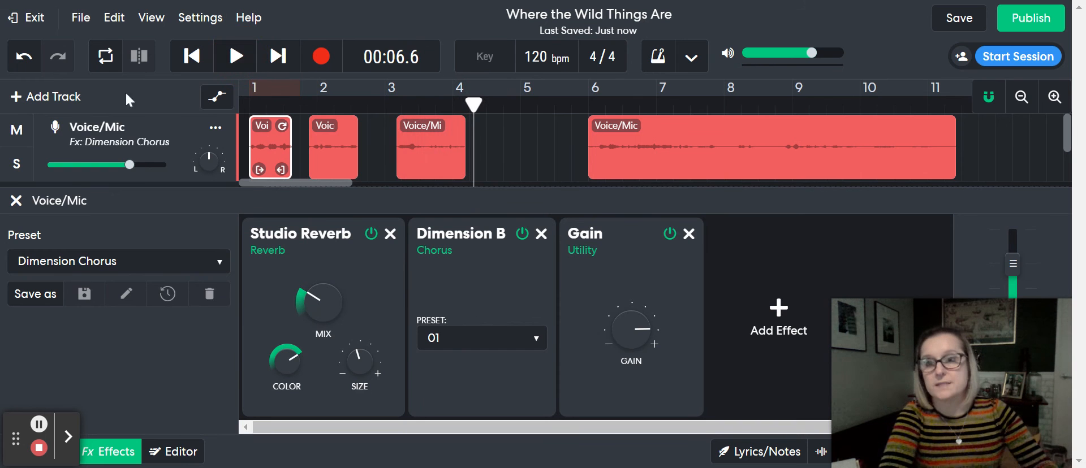
# Switch the Voice/Mic preset to Ambient Rocker and audition the third clip from about 00:04.8
pyautogui.click(78, 264)
pyautogui.click(78, 262)
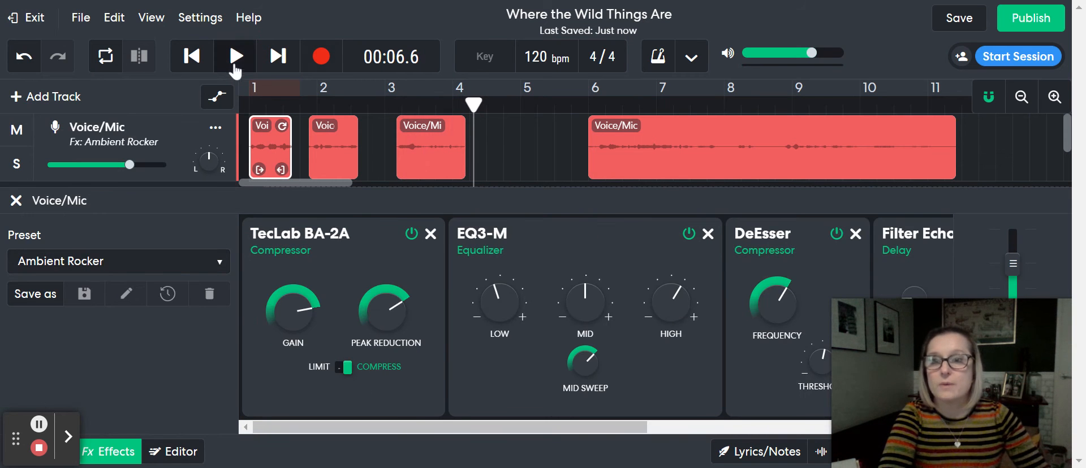
pyautogui.moveTo(474, 103); pyautogui.dragTo(413, 103)
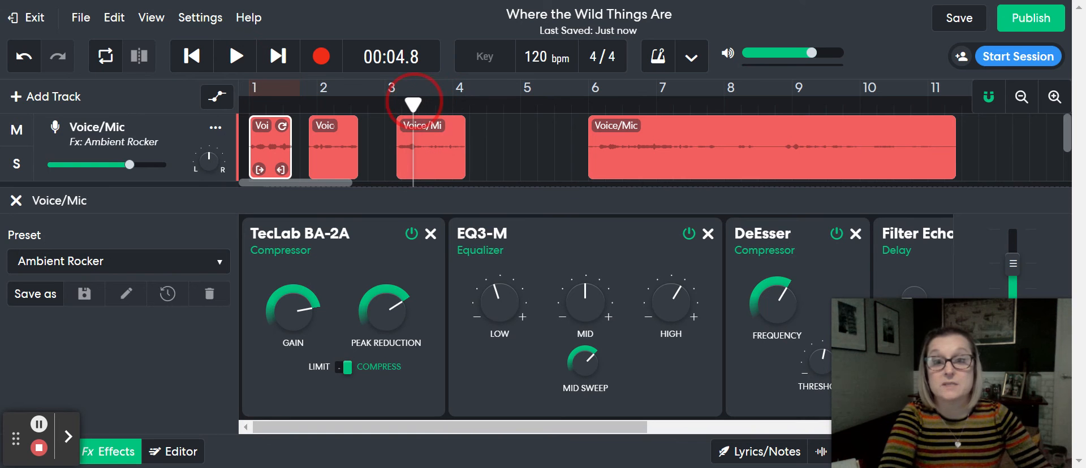
pyautogui.click(235, 56)
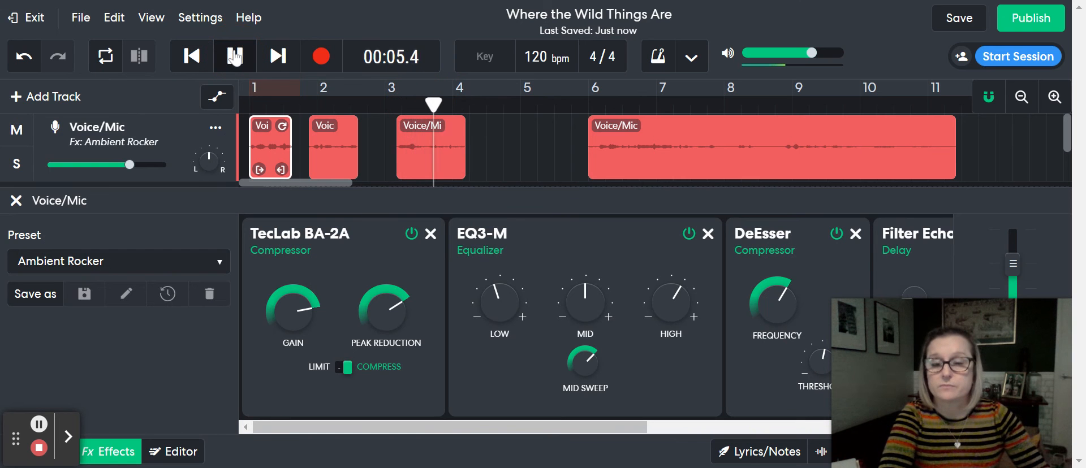
pyautogui.click(235, 56)
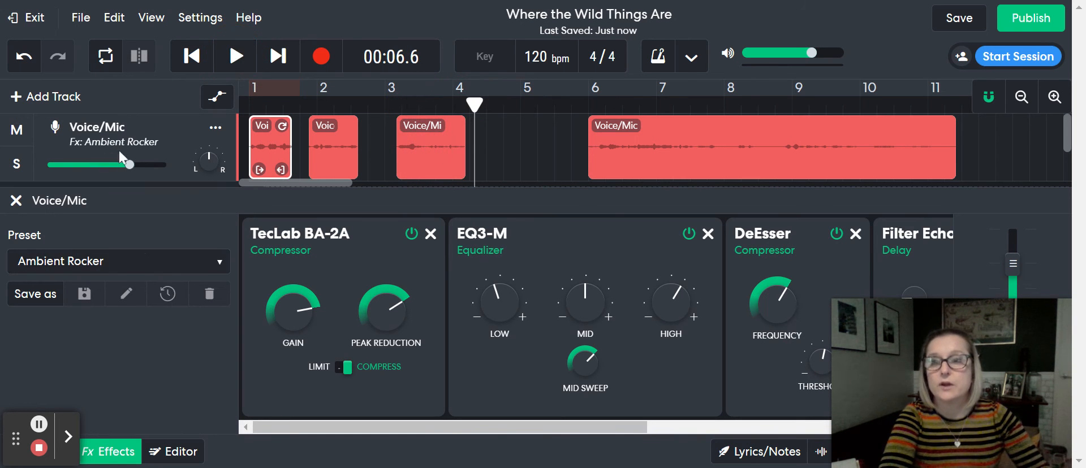
# Switch the Voice/Mic preset to Punchy Rap and audition the recording from the start of the timeline
pyautogui.click(74, 268)
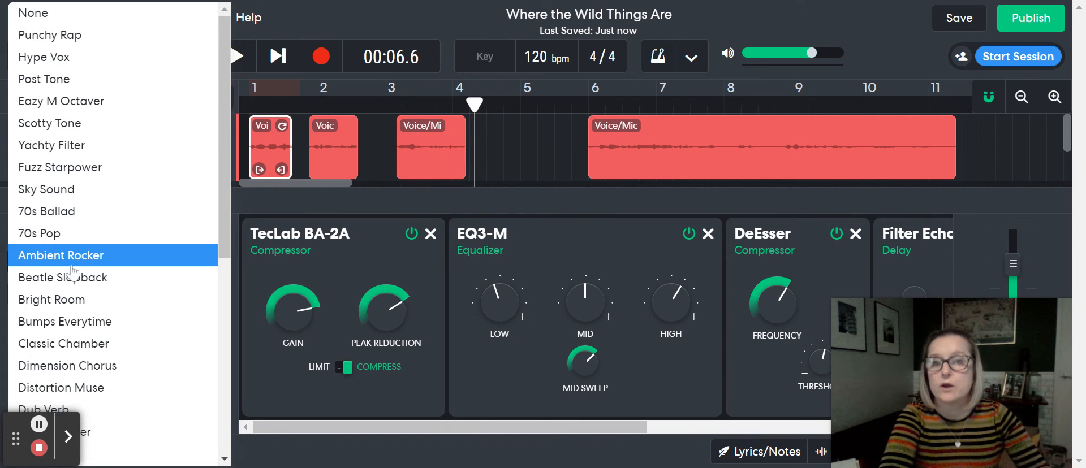
pyautogui.click(45, 41)
pyautogui.click(476, 104)
pyautogui.moveTo(476, 105); pyautogui.dragTo(243, 102)
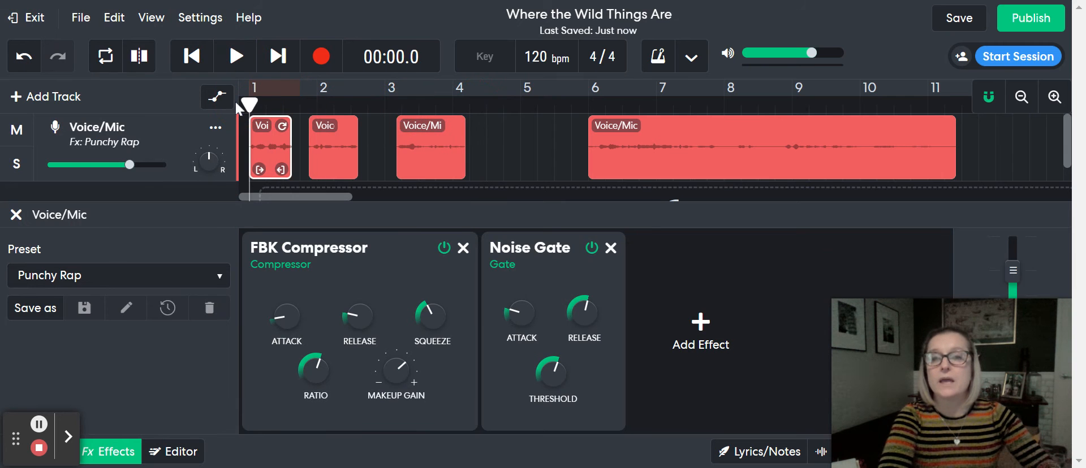
pyautogui.click(240, 59)
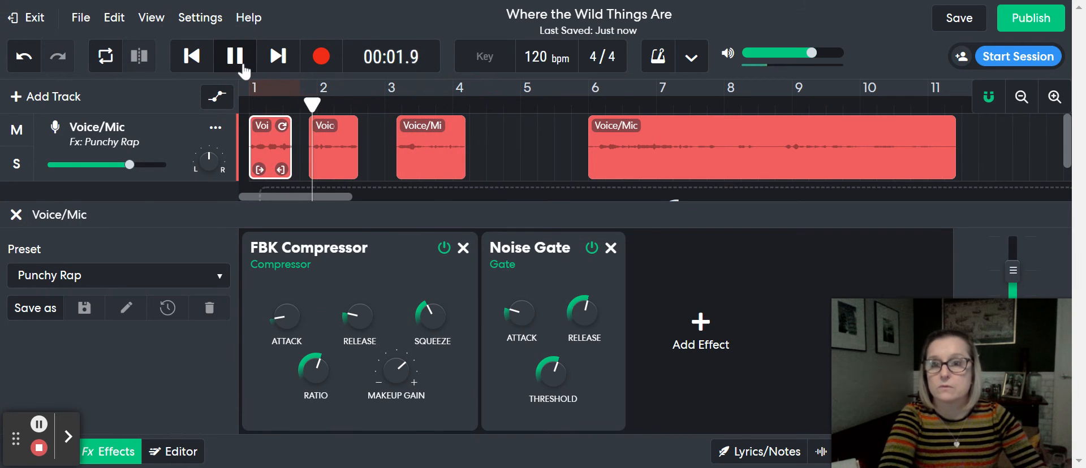
pyautogui.click(243, 69)
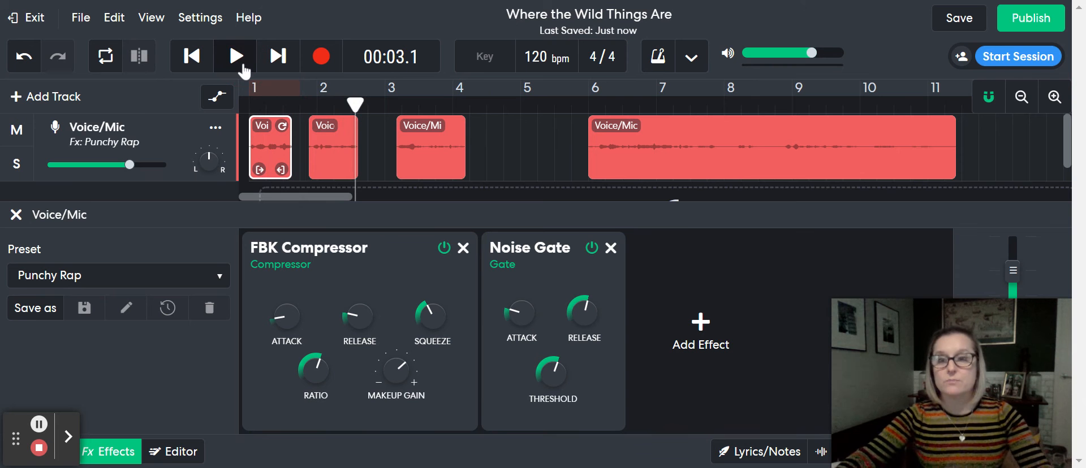
# Reset the Voice/Mic preset to None and add a D-Delay effect to start a custom chain
pyautogui.click(167, 282)
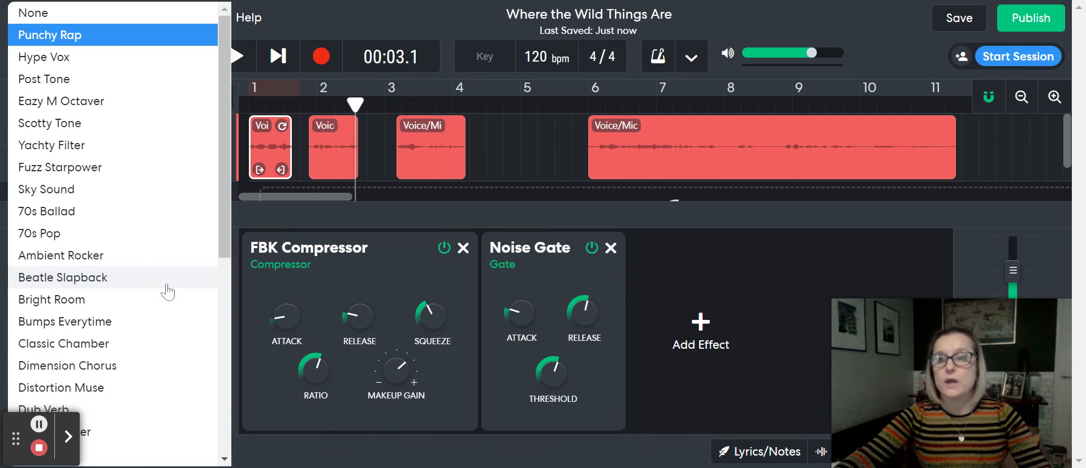
pyautogui.click(52, 12)
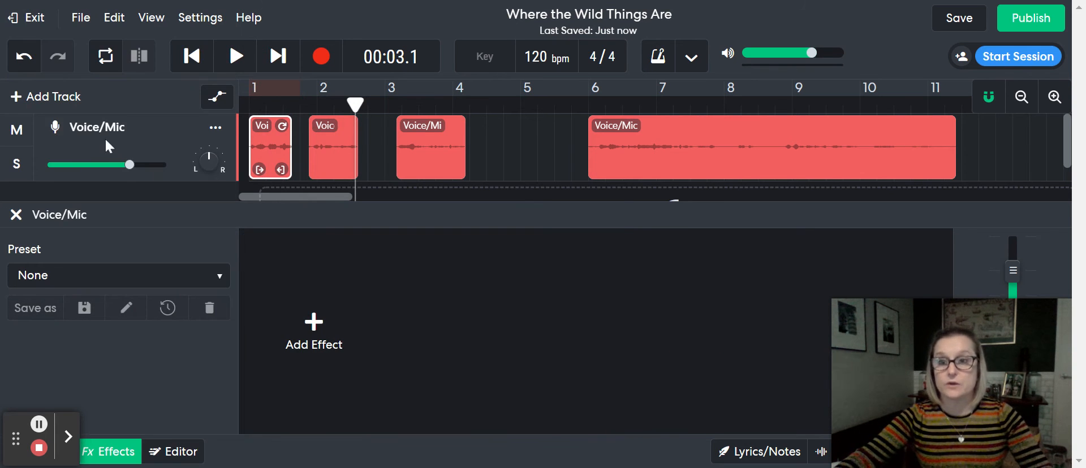
pyautogui.click(323, 341)
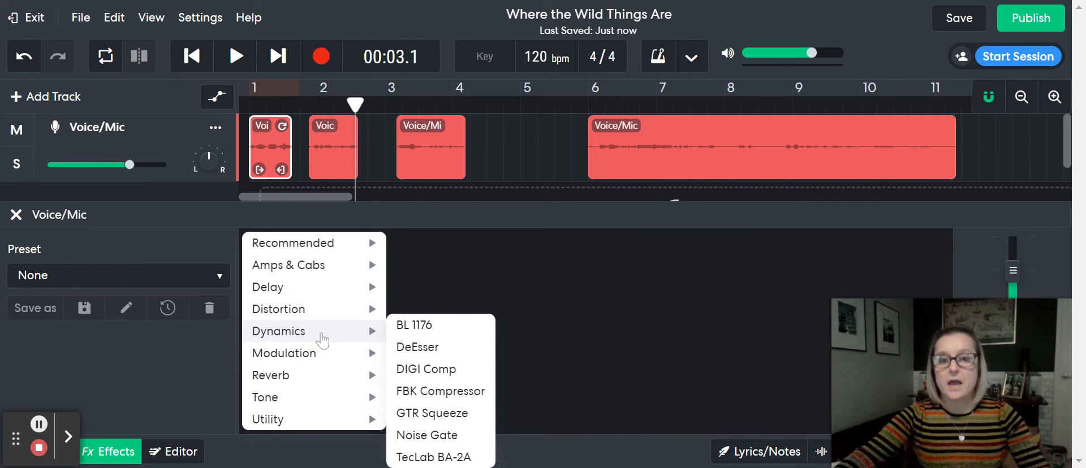
pyautogui.moveTo(317, 287)
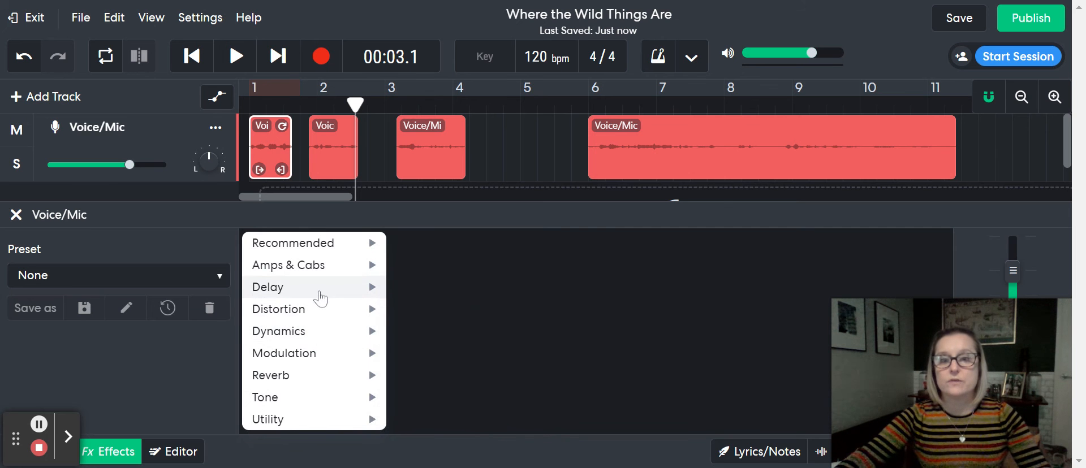
pyautogui.click(418, 287)
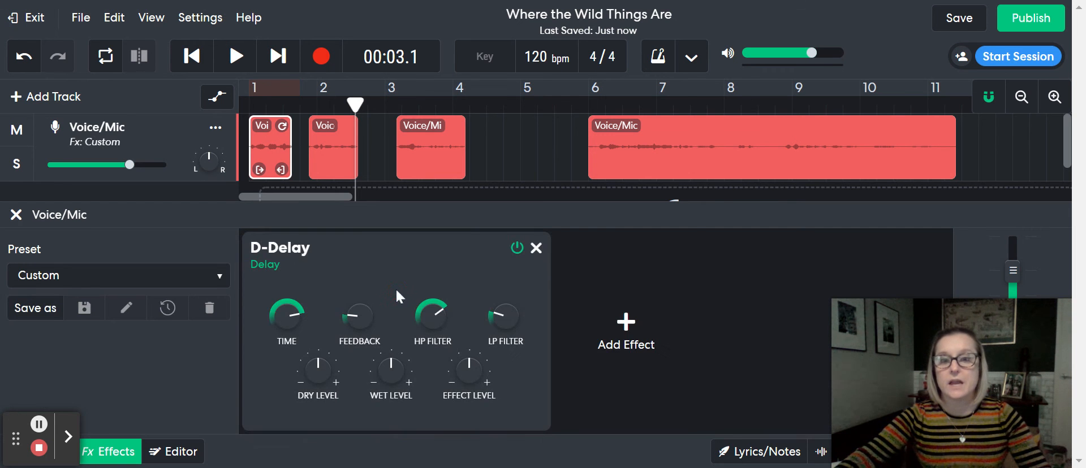
# Add the EQ3-M equalizer from the Tone effects after the D-Delay
pyautogui.click(625, 324)
pyautogui.moveTo(578, 362)
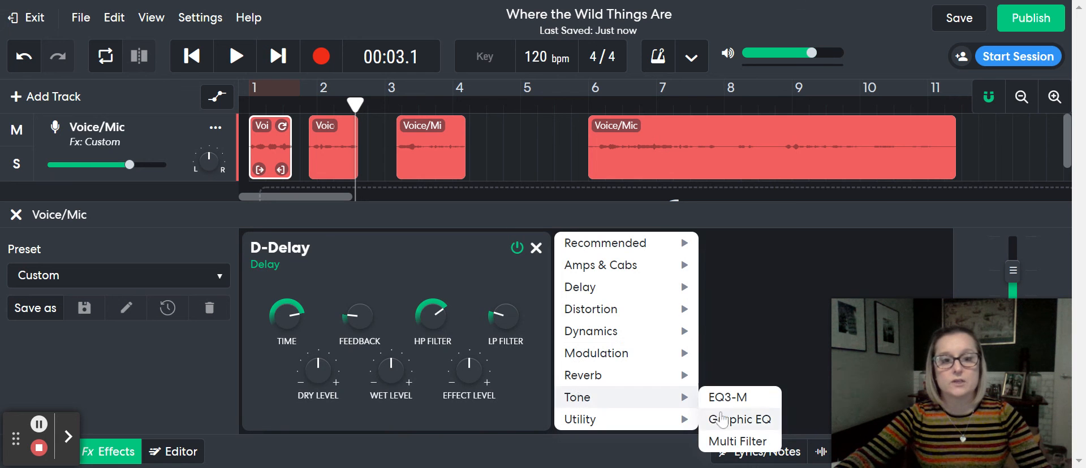
pyautogui.moveTo(684, 399)
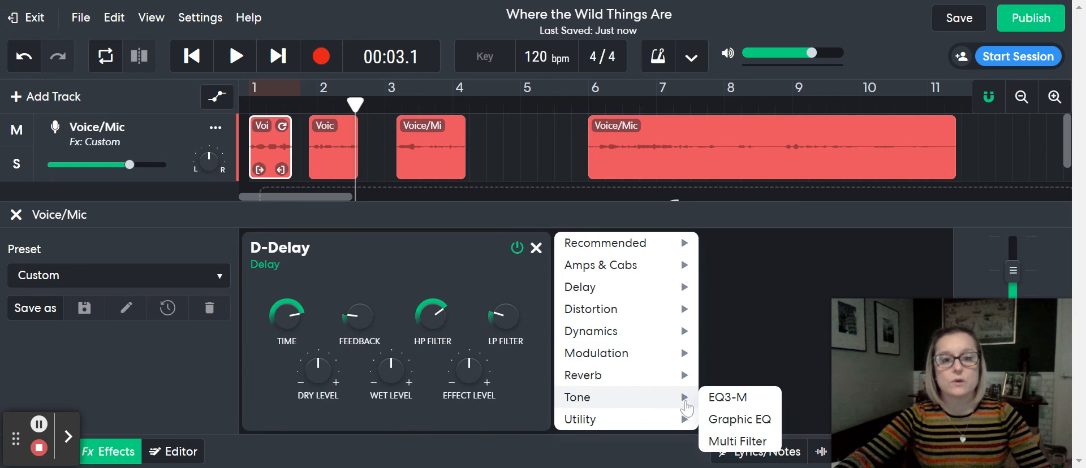
pyautogui.click(725, 396)
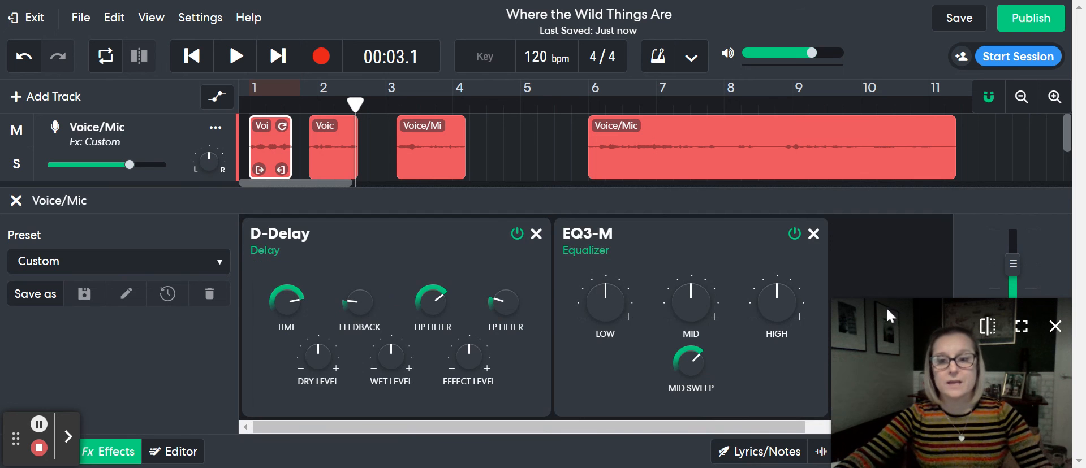
# Add the Guitar Amp from the Amps & Cabs effects after the EQ3-M equalizer
pyautogui.moveTo(352, 424); pyautogui.dragTo(538, 421)
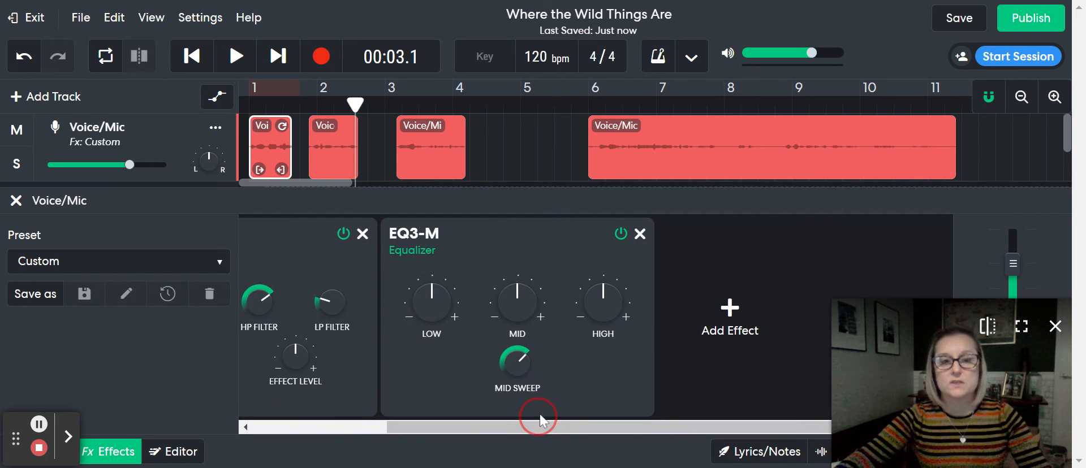
pyautogui.click(705, 328)
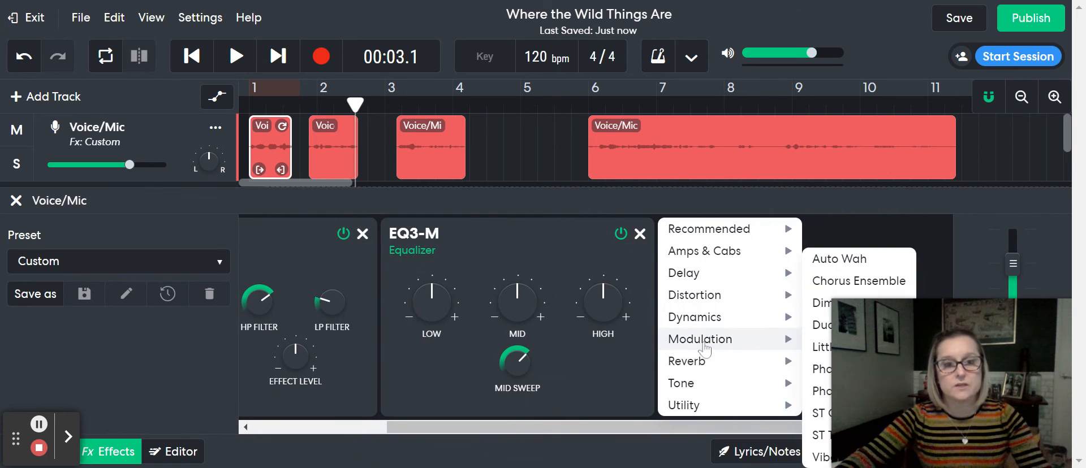
pyautogui.moveTo(712, 231)
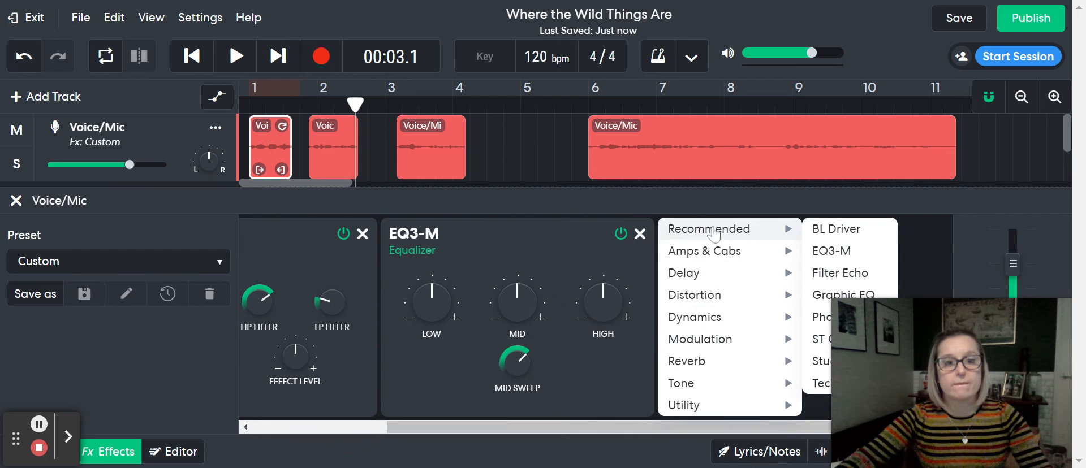
pyautogui.moveTo(707, 251)
pyautogui.click(829, 253)
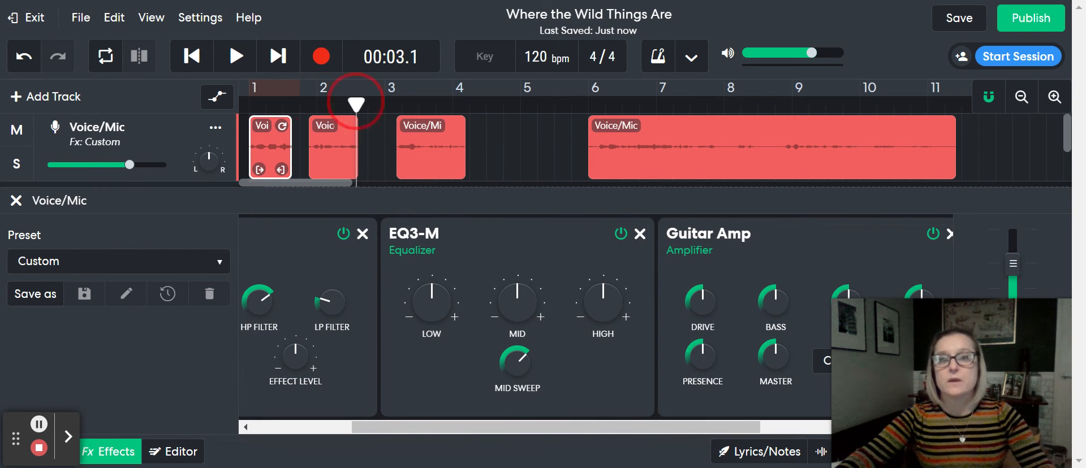
# Audition the recording from the start of the timeline with the custom effect chain applied, stopping playback after the third clip
pyautogui.moveTo(355, 104); pyautogui.dragTo(250, 104)
pyautogui.click(238, 56)
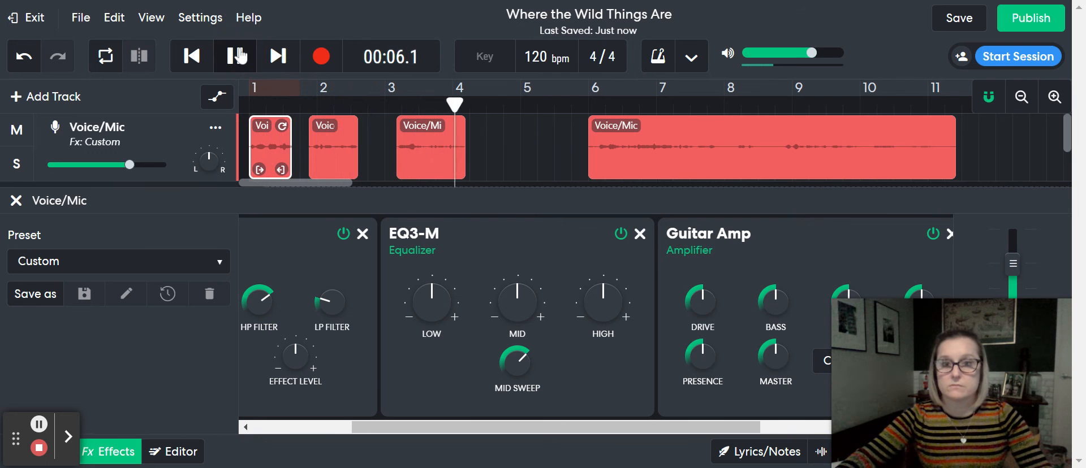
pyautogui.click(239, 56)
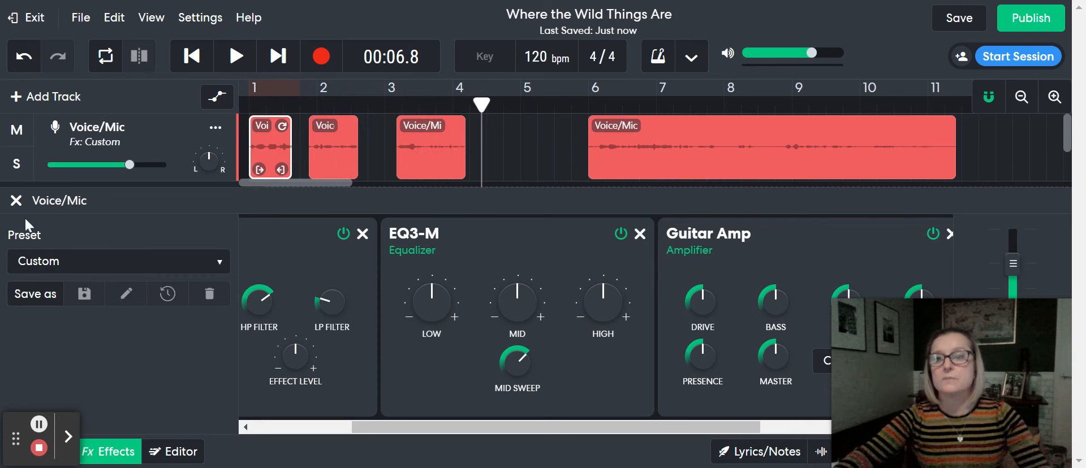
# Switch the Voice/Mic preset back to Punchy Rap, discarding the unsaved custom effects
pyautogui.click(41, 263)
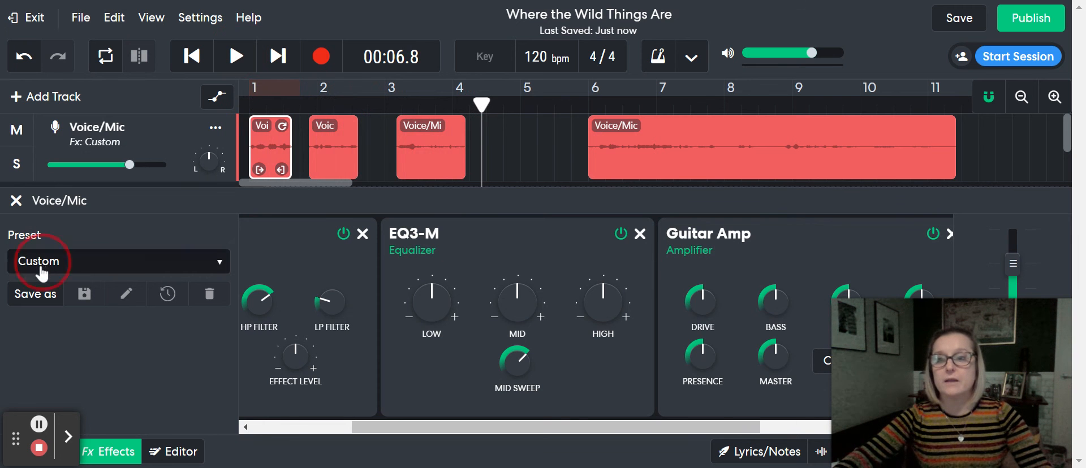
pyautogui.click(31, 52)
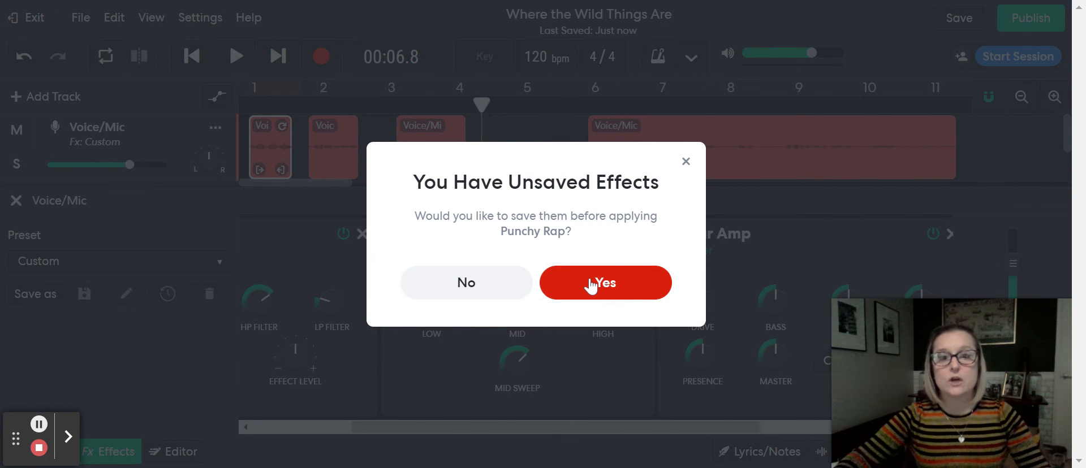
pyautogui.click(491, 295)
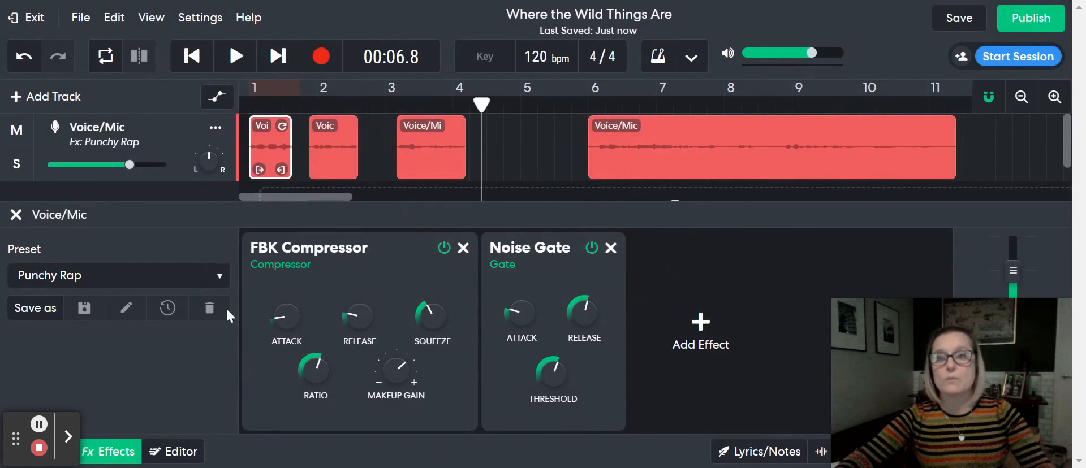
# Audition the recording from the start of the timeline with the Punchy Rap preset and save the project
pyautogui.moveTo(483, 104); pyautogui.dragTo(223, 140)
pyautogui.click(235, 56)
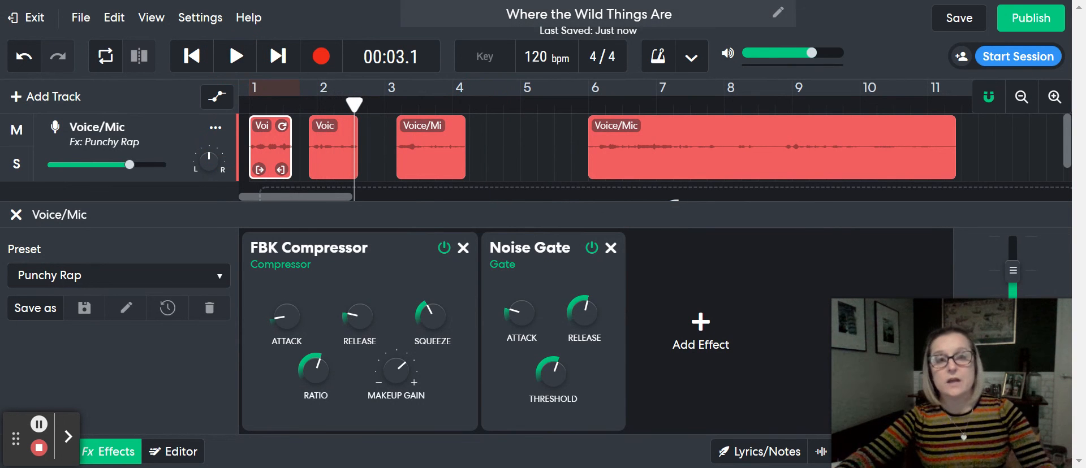
pyautogui.click(958, 20)
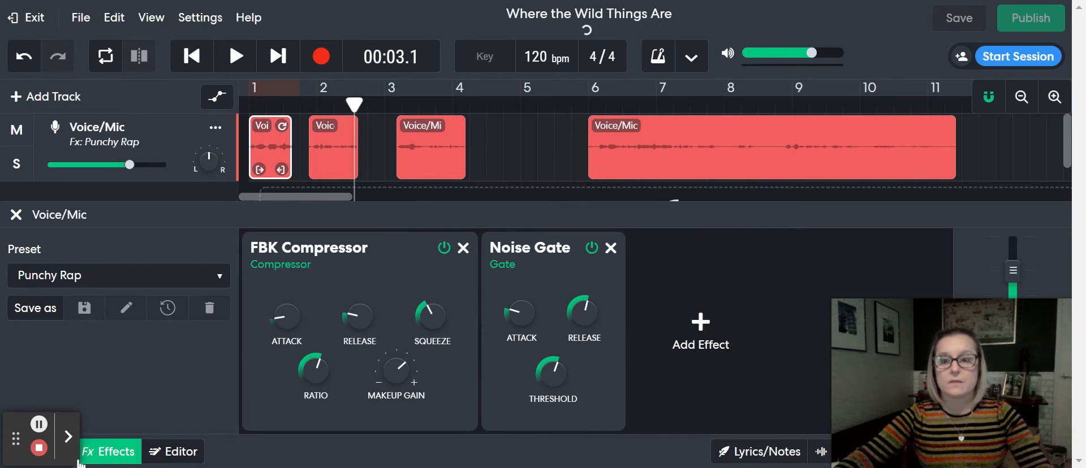